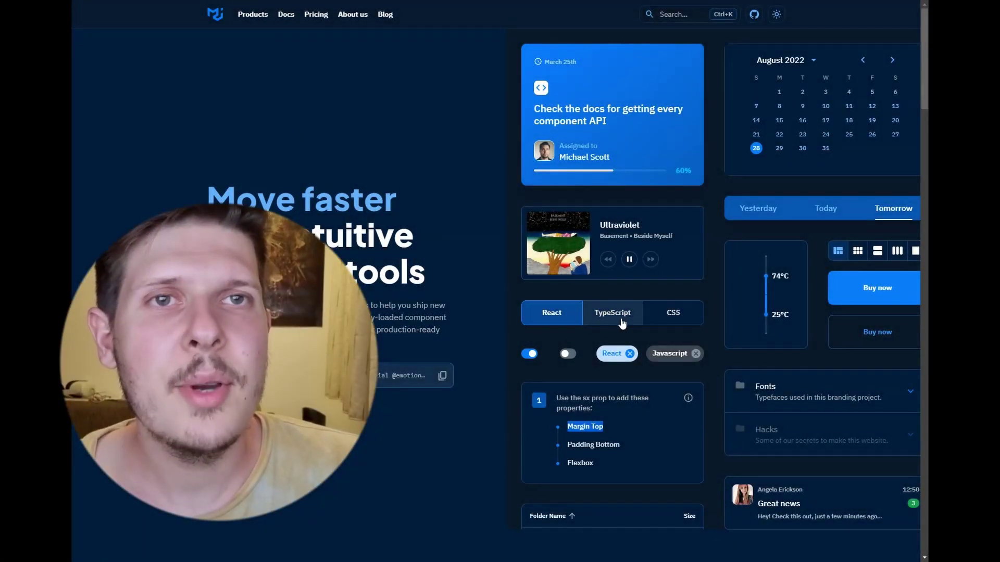
Show the Amazing UI package content and scroll its file list down to the UI images
{"action": "left_click", "coordinate": [668, 315]}
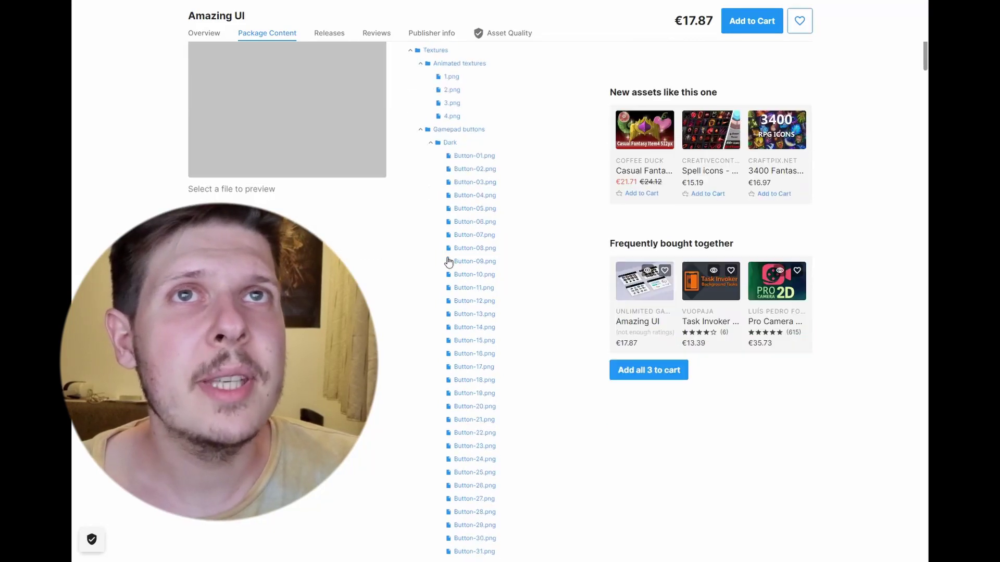
{"action": "scroll", "coordinate": [449, 262], "scroll_direction": "down", "scroll_amount": 15}
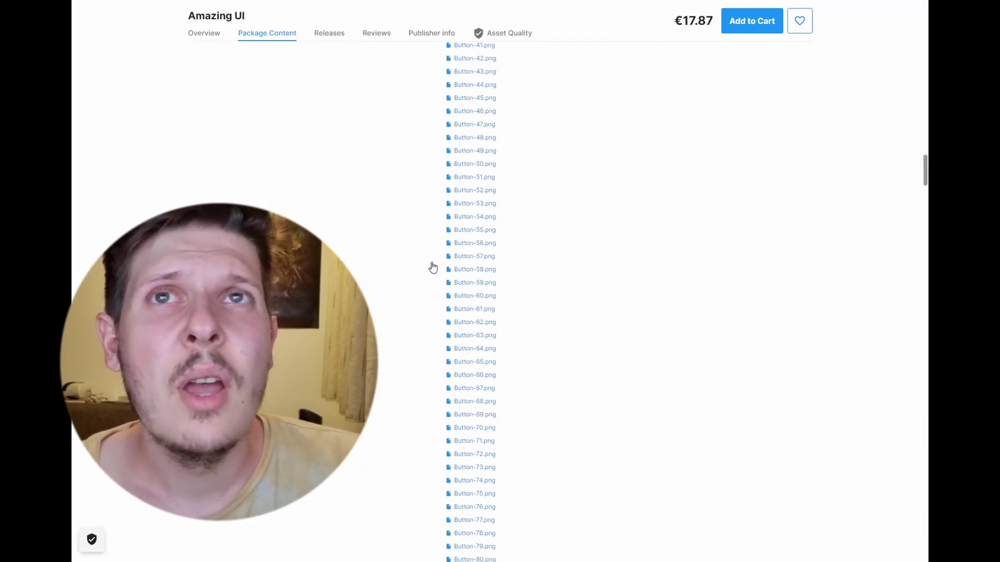
{"action": "scroll", "coordinate": [433, 268], "scroll_direction": "down", "scroll_amount": 15}
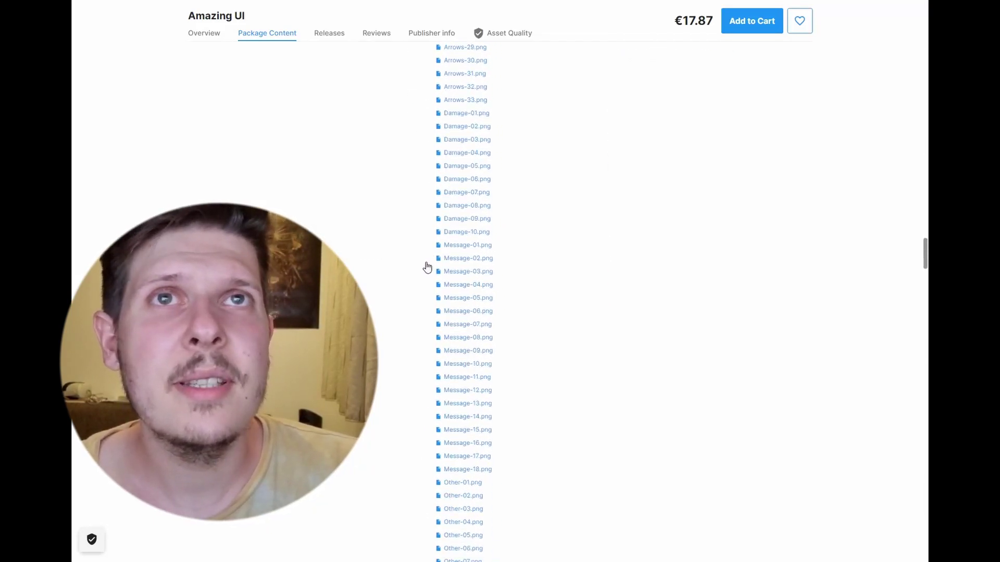
{"action": "scroll", "coordinate": [427, 267], "scroll_direction": "down", "scroll_amount": 15}
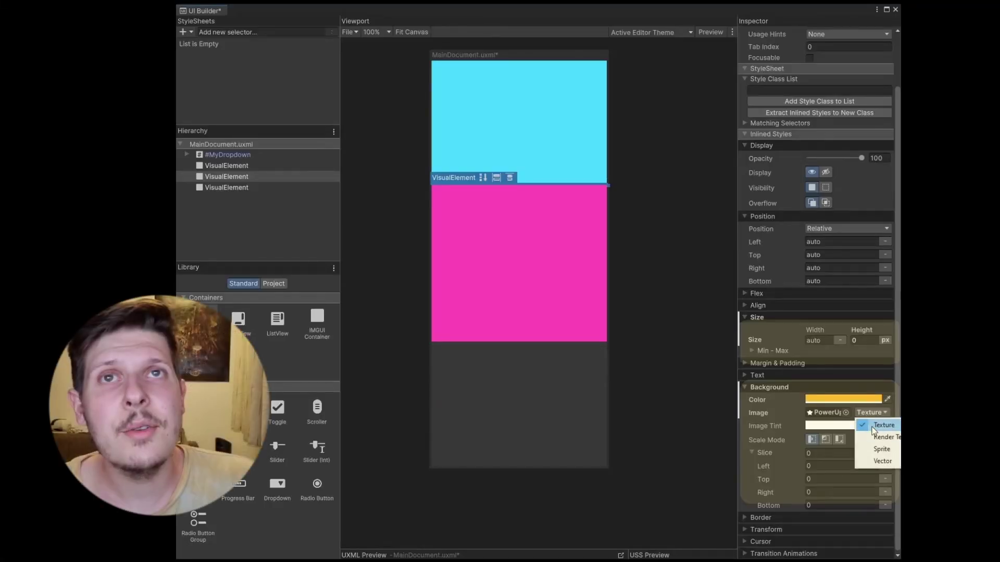
Keep Texture as the image type, then set height 283 px and a 66 slice on every edge
{"action": "left_click", "coordinate": [803, 423]}
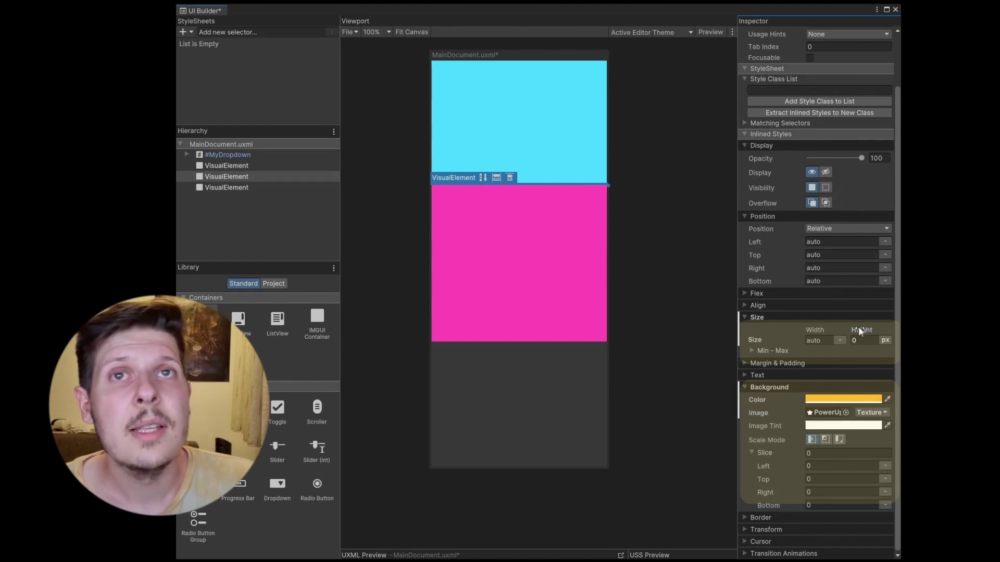
{"action": "left_click_drag", "start_coordinate": [861, 330], "coordinate": [905, 330]}
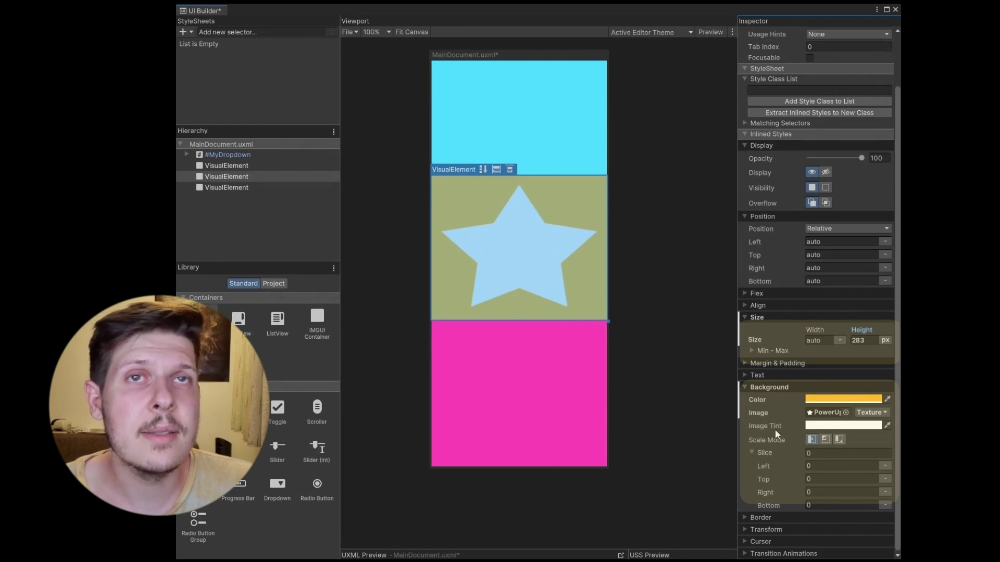
{"action": "left_click_drag", "start_coordinate": [776, 466], "coordinate": [885, 465]}
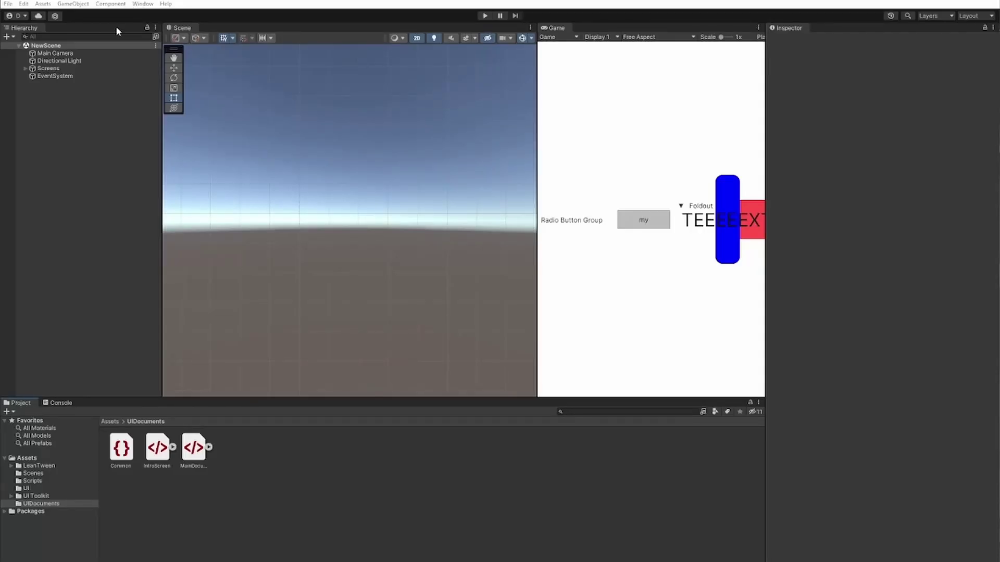
Open the UI Toolkit Samples window and scroll through the control styles in each state
{"action": "left_click", "coordinate": [144, 4]}
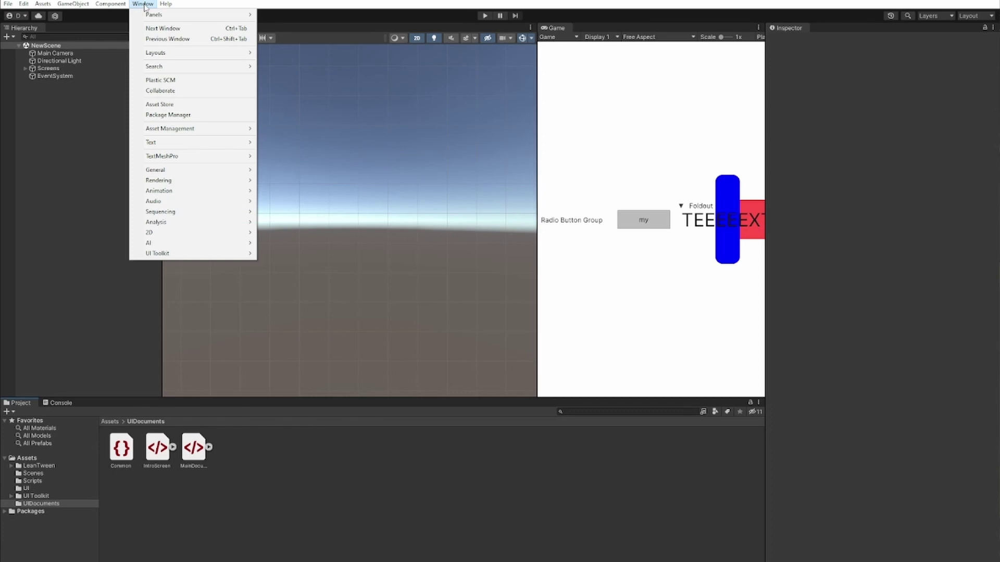
{"action": "mouse_move", "coordinate": [212, 255]}
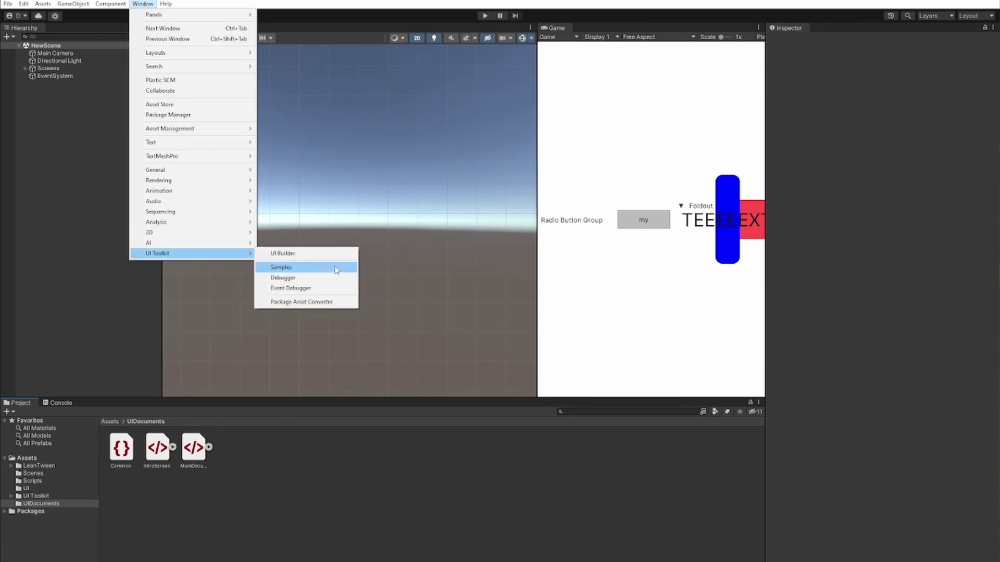
{"action": "left_click", "coordinate": [290, 269]}
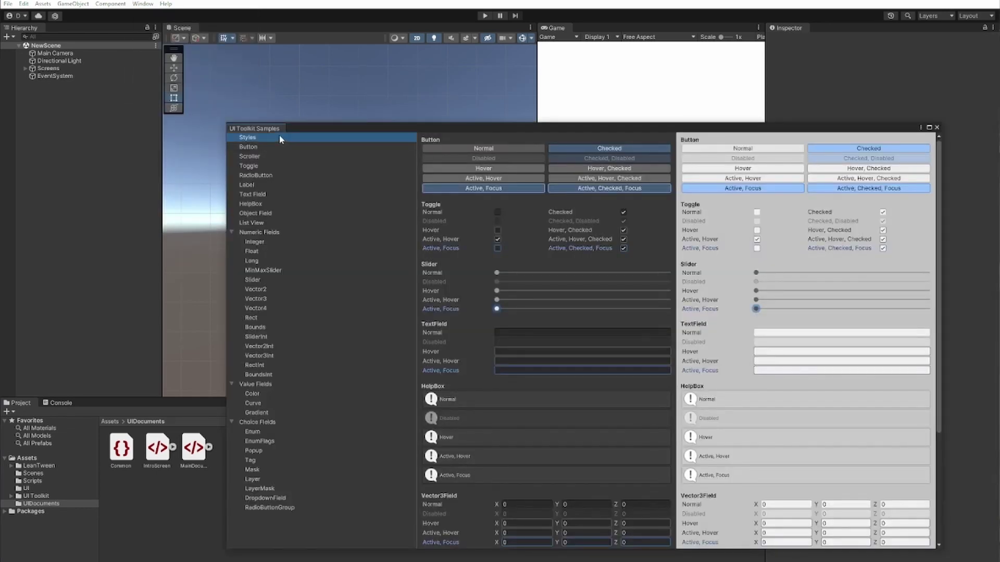
{"action": "scroll", "coordinate": [560, 229], "scroll_direction": "down", "scroll_amount": 5}
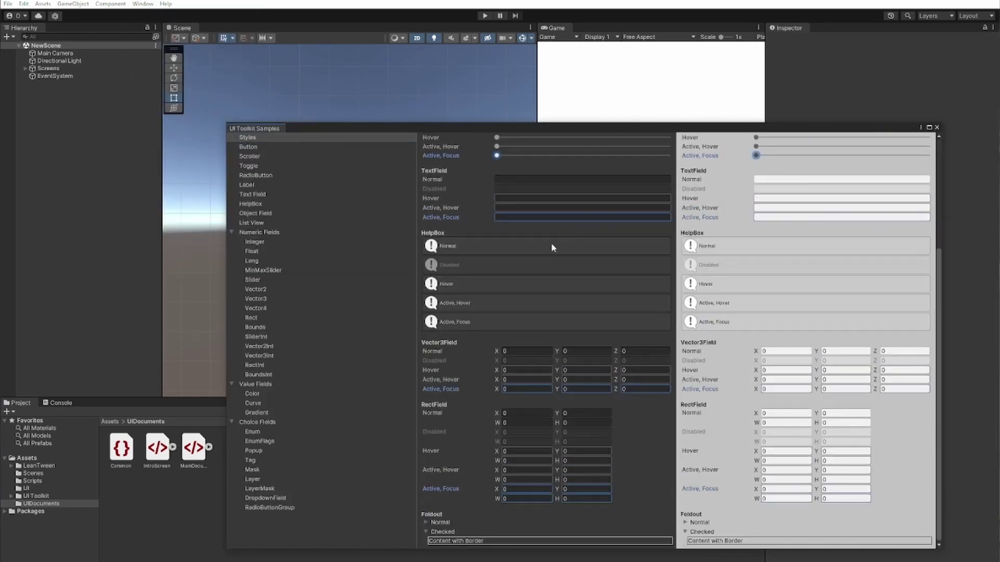
Show the Button sample and highlight its text-toggling code and the MouseUpEvent registration on line 13
{"action": "left_click", "coordinate": [249, 148]}
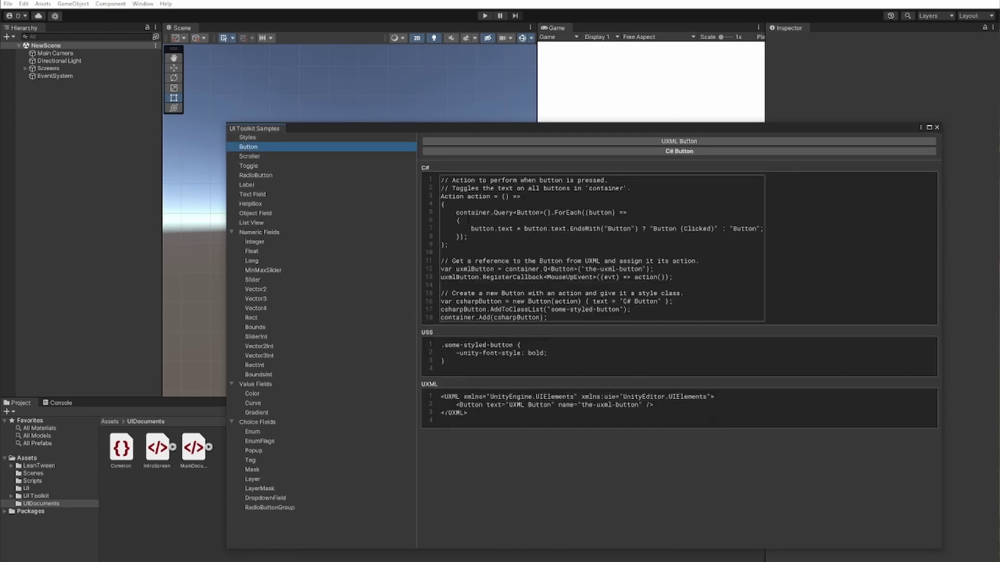
{"action": "left_click_drag", "start_coordinate": [454, 213], "coordinate": [493, 237]}
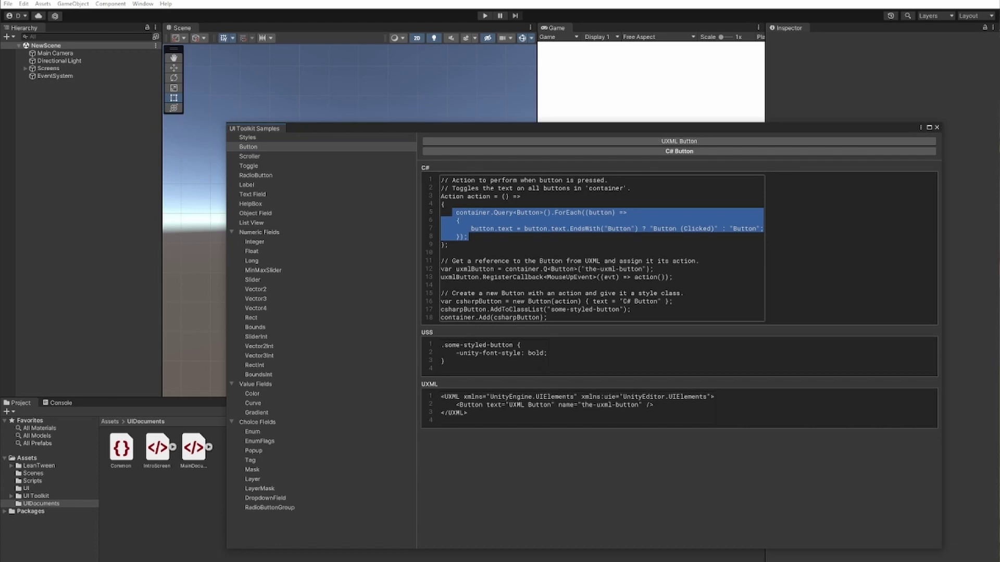
{"action": "left_click_drag", "start_coordinate": [543, 277], "coordinate": [672, 277]}
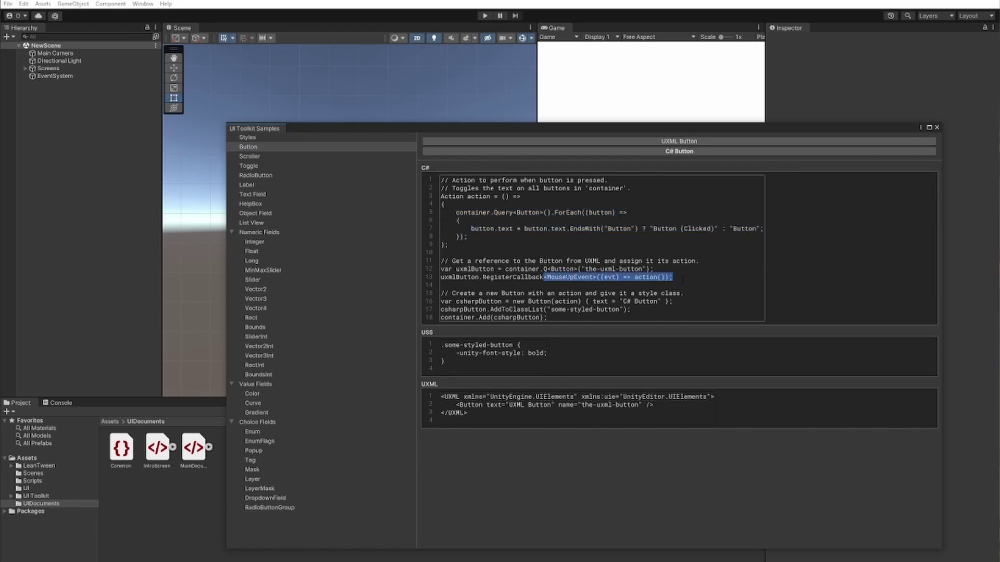
Step through the Scroller, Toggle, RadioButton and Label samples to the Text Field sample
{"action": "left_click", "coordinate": [274, 157]}
{"action": "left_click", "coordinate": [274, 166]}
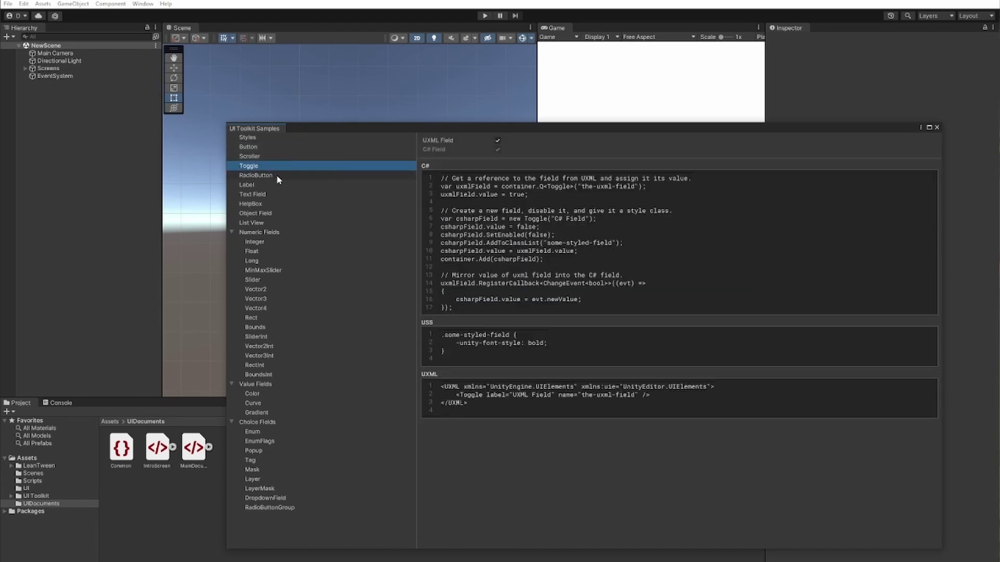
{"action": "left_click", "coordinate": [275, 176]}
{"action": "left_click", "coordinate": [272, 184]}
{"action": "left_click", "coordinate": [268, 193]}
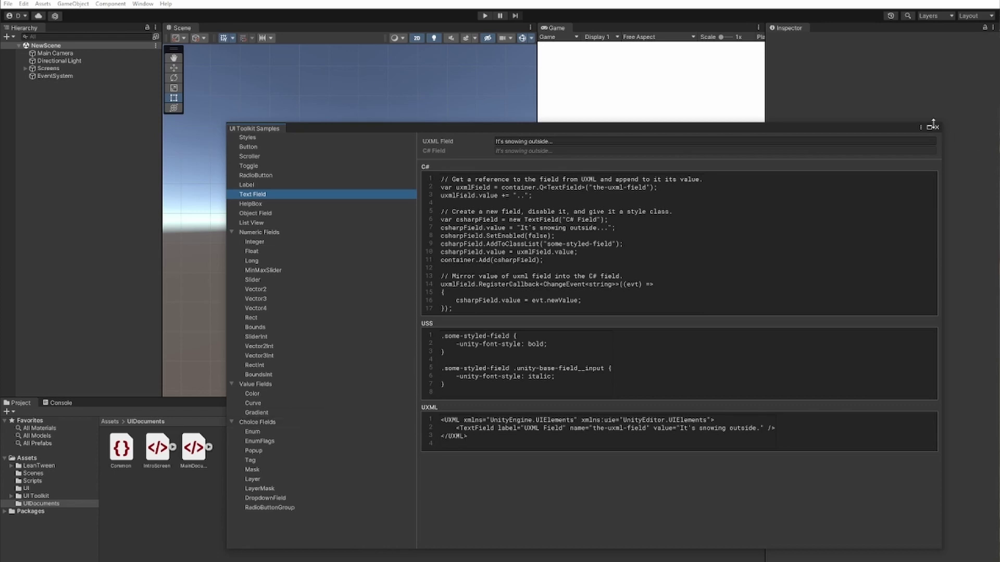
Open the UI Toolkit Debugger on the GameView panel and expand its element tree
{"action": "mouse_move", "coordinate": [196, 253]}
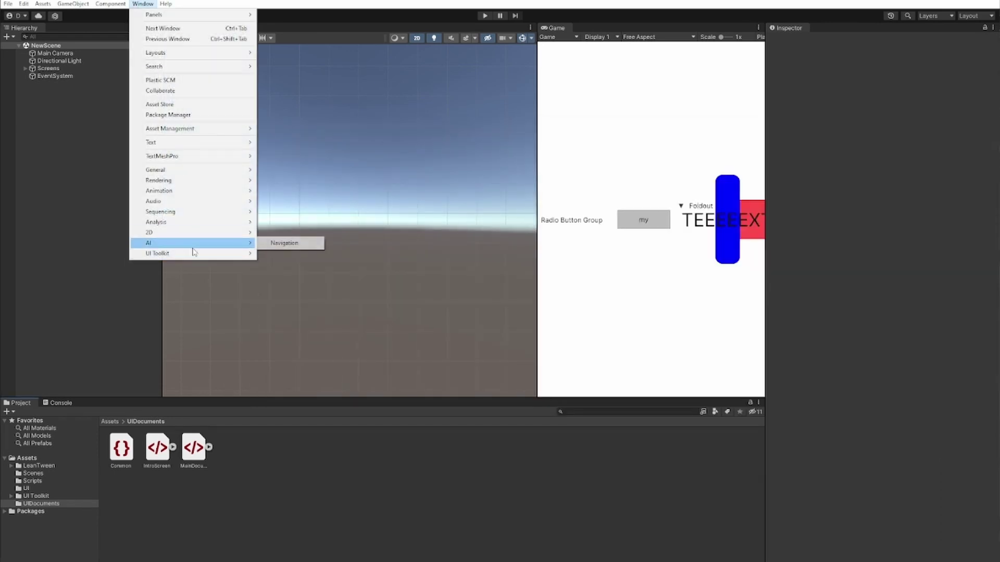
{"action": "left_click", "coordinate": [284, 278]}
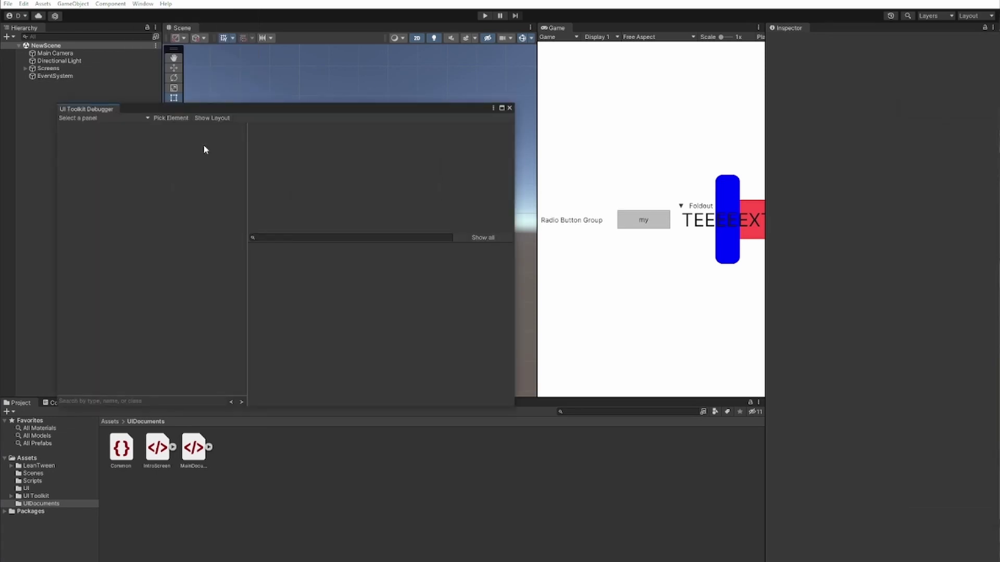
{"action": "left_click", "coordinate": [99, 118]}
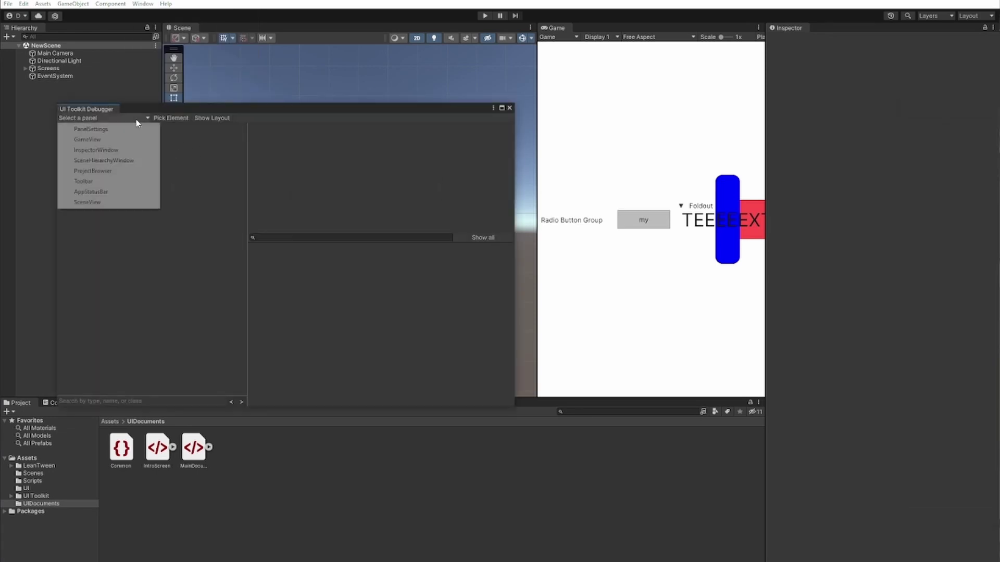
{"action": "left_click", "coordinate": [95, 143]}
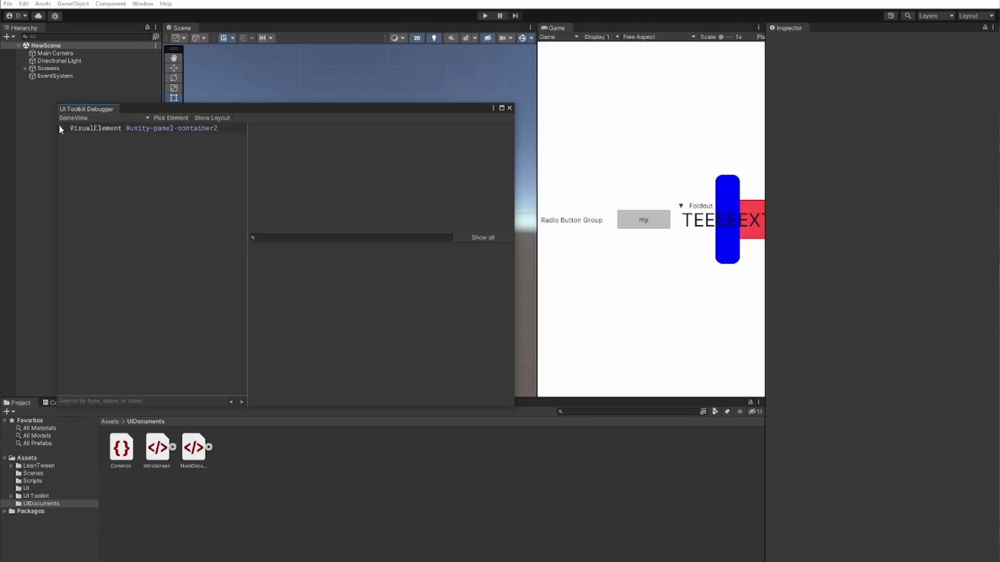
{"action": "left_click", "coordinate": [60, 127]}
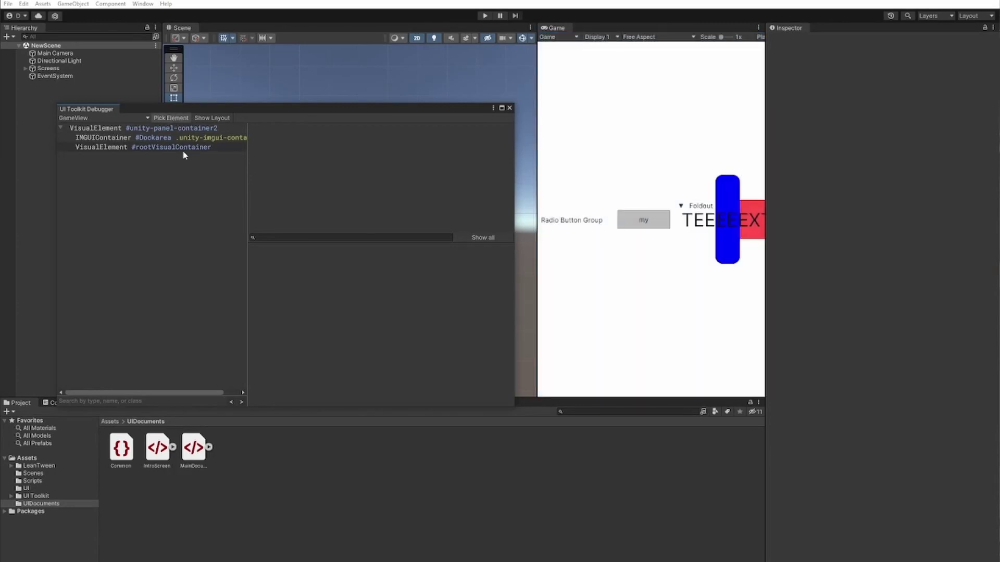
Pick the label from the Game view and raise its padding-bottom from 4px to 80px
{"action": "left_click", "coordinate": [169, 119]}
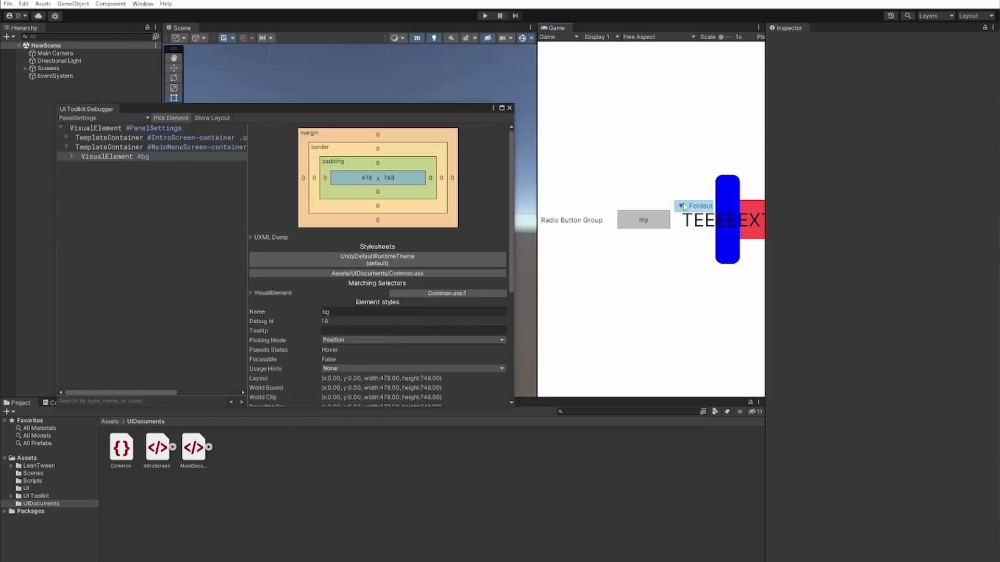
{"action": "left_click", "coordinate": [728, 205]}
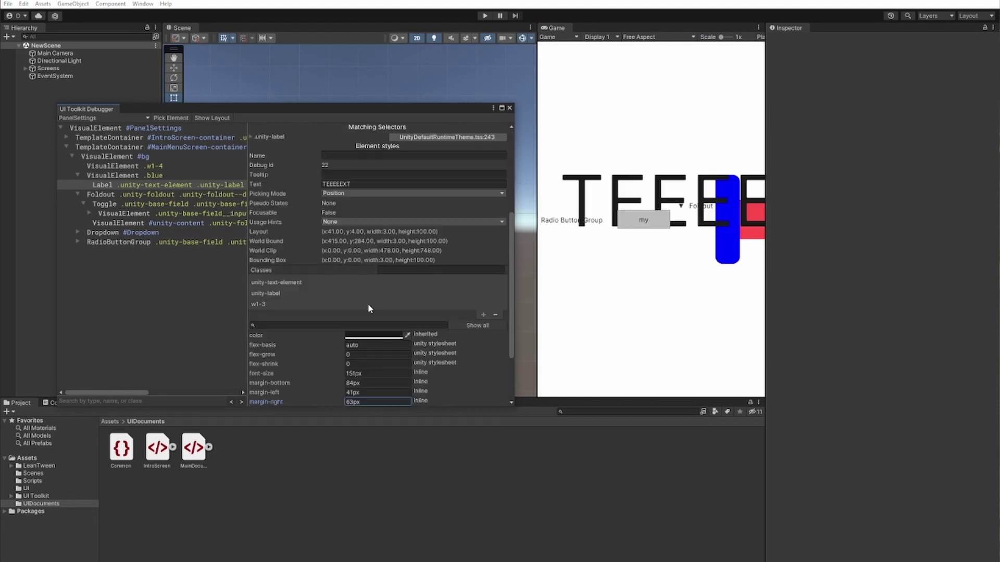
{"action": "scroll", "coordinate": [368, 304], "scroll_direction": "down", "scroll_amount": 3}
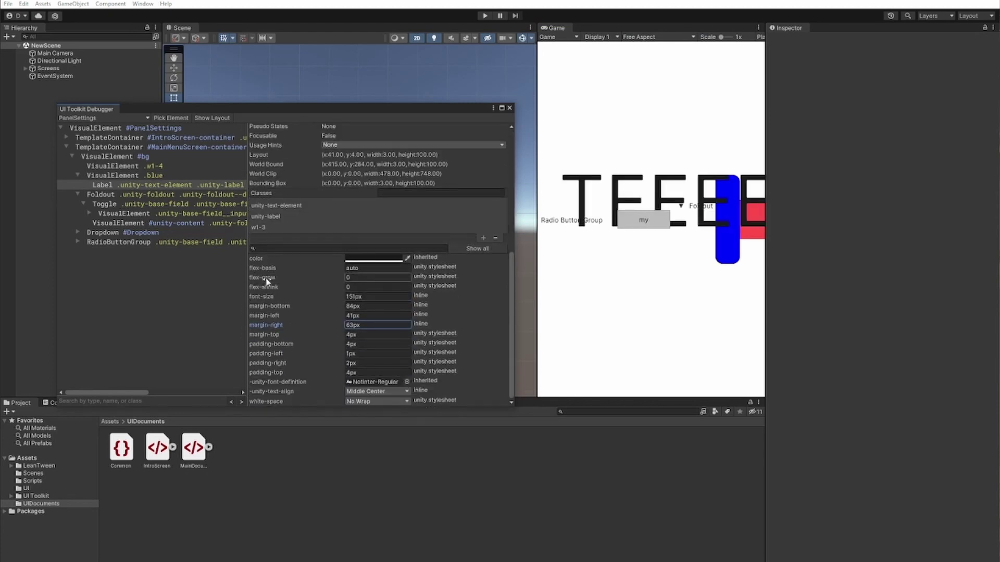
{"action": "mouse_move", "coordinate": [266, 344]}
{"action": "left_mouse_down"}
{"action": "mouse_move", "coordinate": [304, 347]}
{"action": "mouse_move", "coordinate": [270, 346]}
{"action": "mouse_move", "coordinate": [300, 354]}
{"action": "mouse_move", "coordinate": [279, 355]}
{"action": "left_mouse_up"}
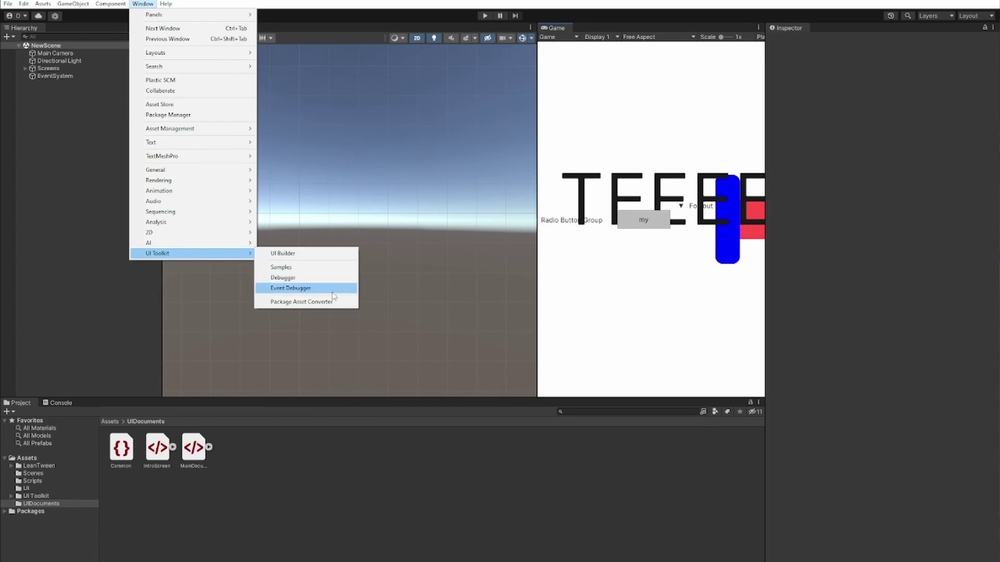
Open the Event Debugger on GameView and inspect logged PointerMoveEvent and ClickEvent details
{"action": "left_click", "coordinate": [333, 290]}
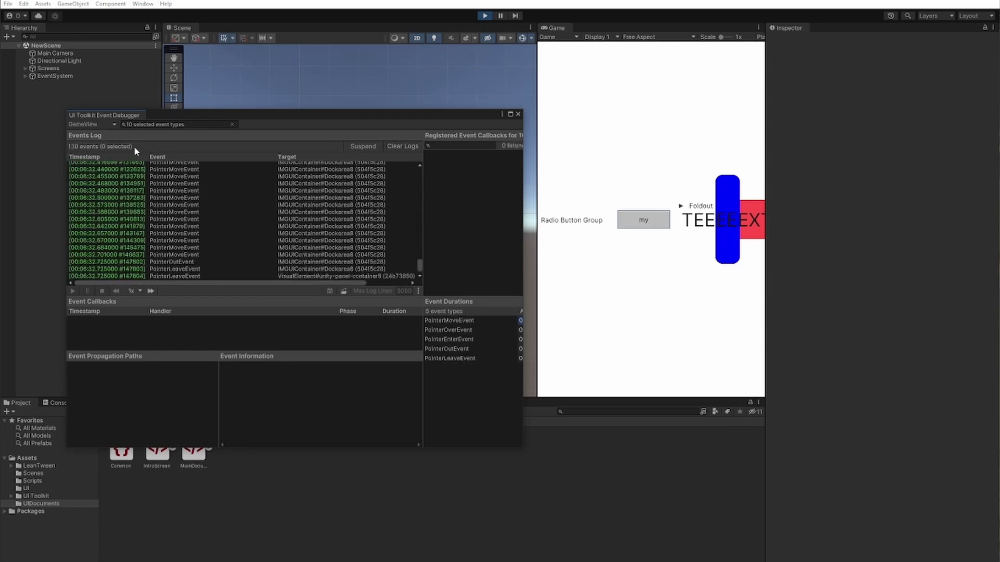
{"action": "left_click", "coordinate": [99, 125]}
{"action": "left_click", "coordinate": [341, 146]}
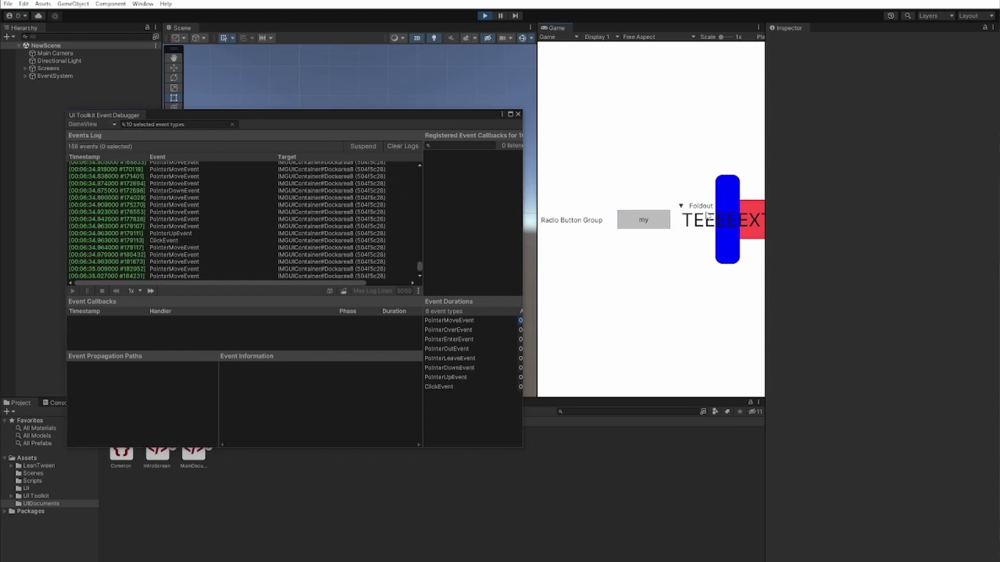
{"action": "left_click", "coordinate": [177, 248]}
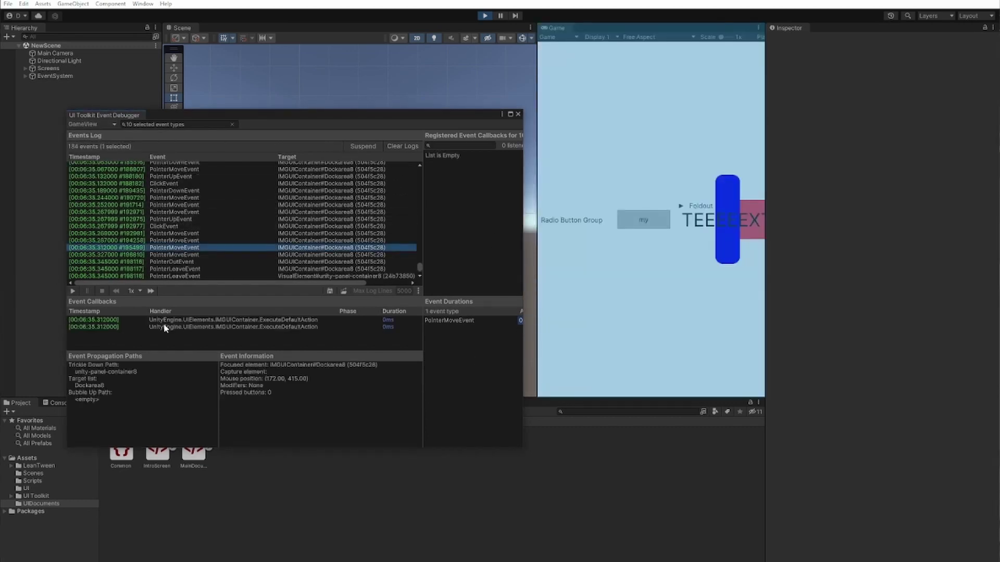
{"action": "left_click", "coordinate": [190, 226]}
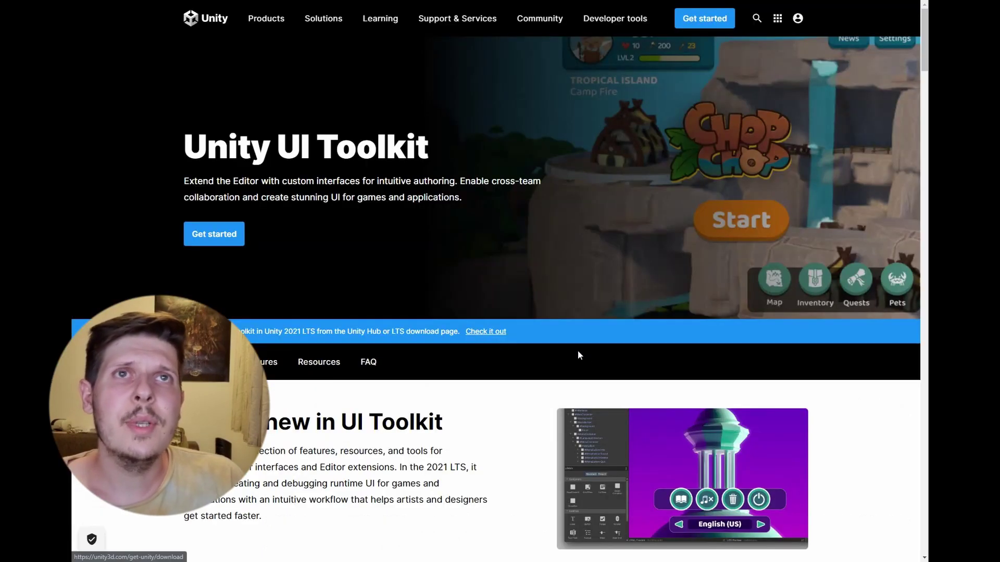
Scroll through Key features, Other features and FAQ to the UI Toolkit versus Unity UI table
{"action": "scroll", "coordinate": [578, 356], "scroll_direction": "down", "scroll_amount": 10}
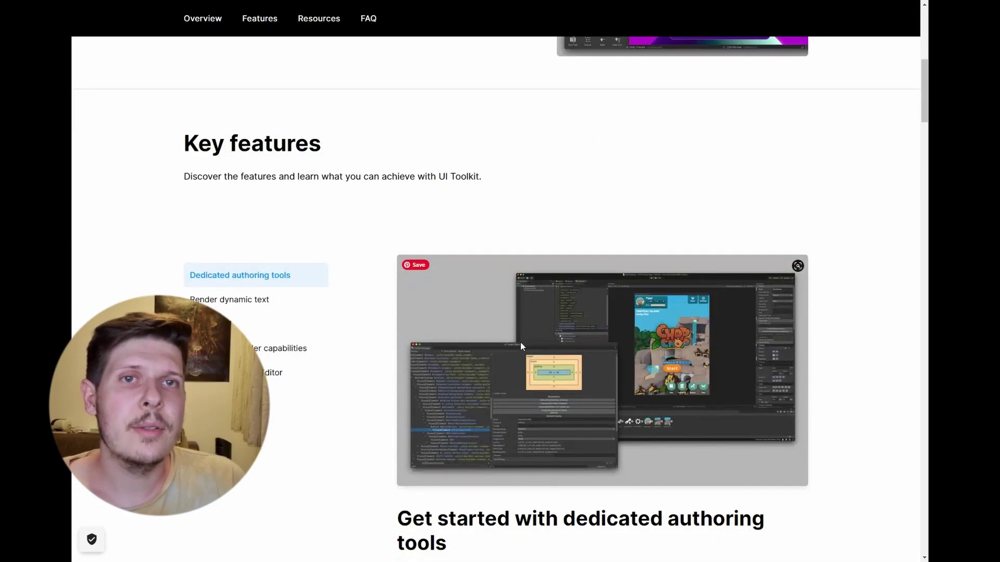
{"action": "scroll", "coordinate": [524, 341], "scroll_direction": "down", "scroll_amount": 20}
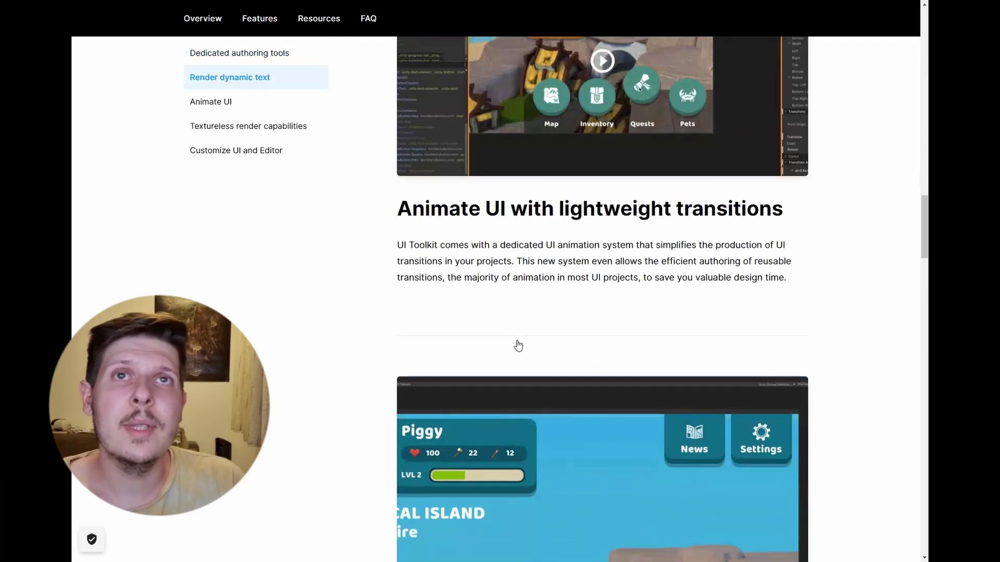
{"action": "scroll", "coordinate": [516, 341], "scroll_direction": "down", "scroll_amount": 20}
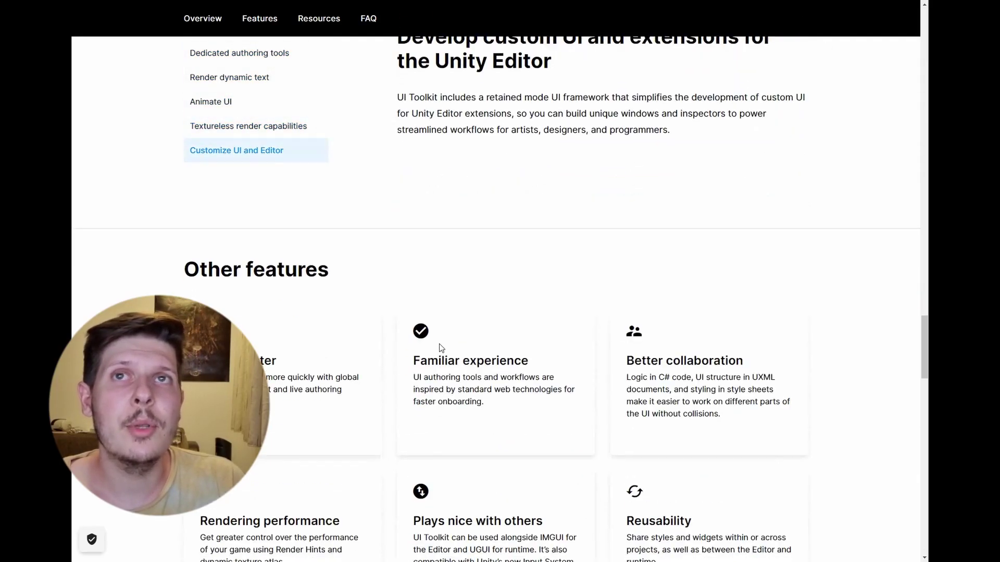
{"action": "scroll", "coordinate": [442, 344], "scroll_direction": "down", "scroll_amount": 15}
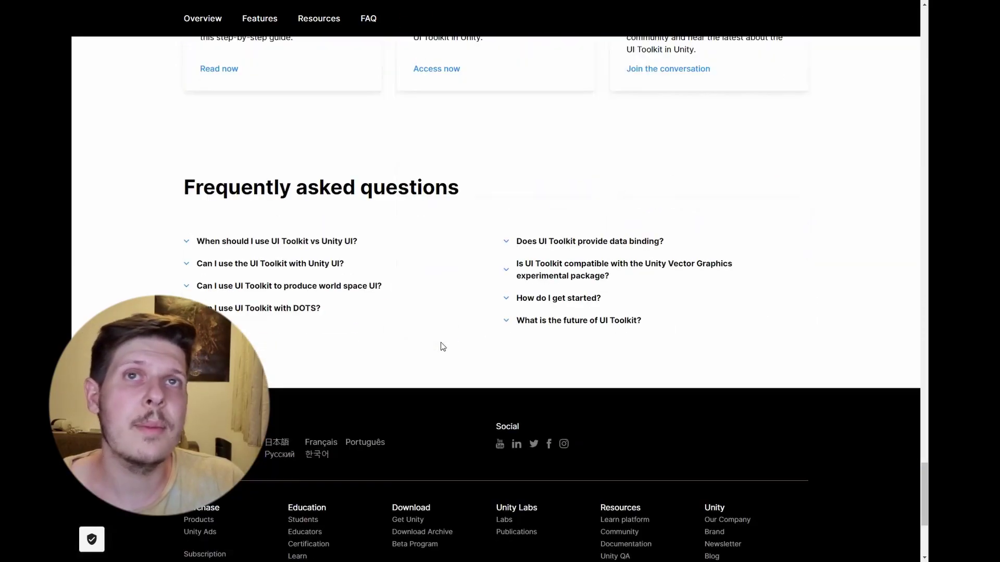